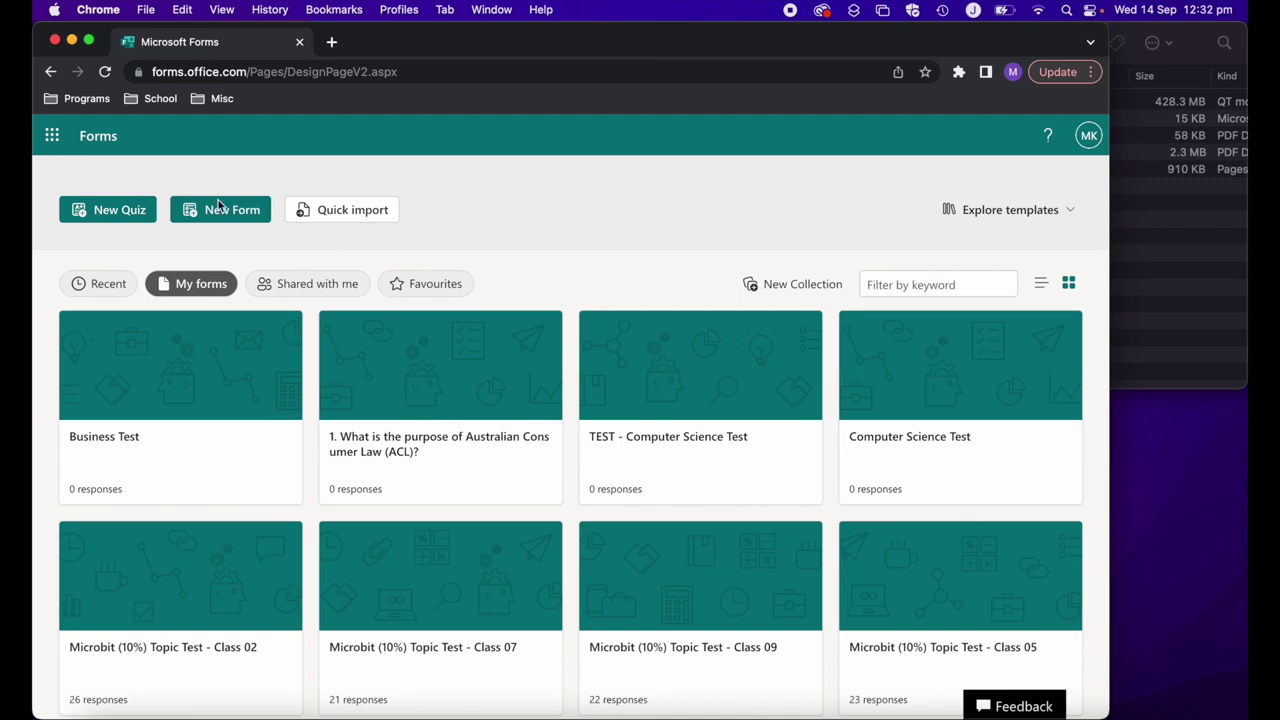
Create a new quiz and title it "Test One"
{"action": "left_click", "coordinate": [96, 215]}
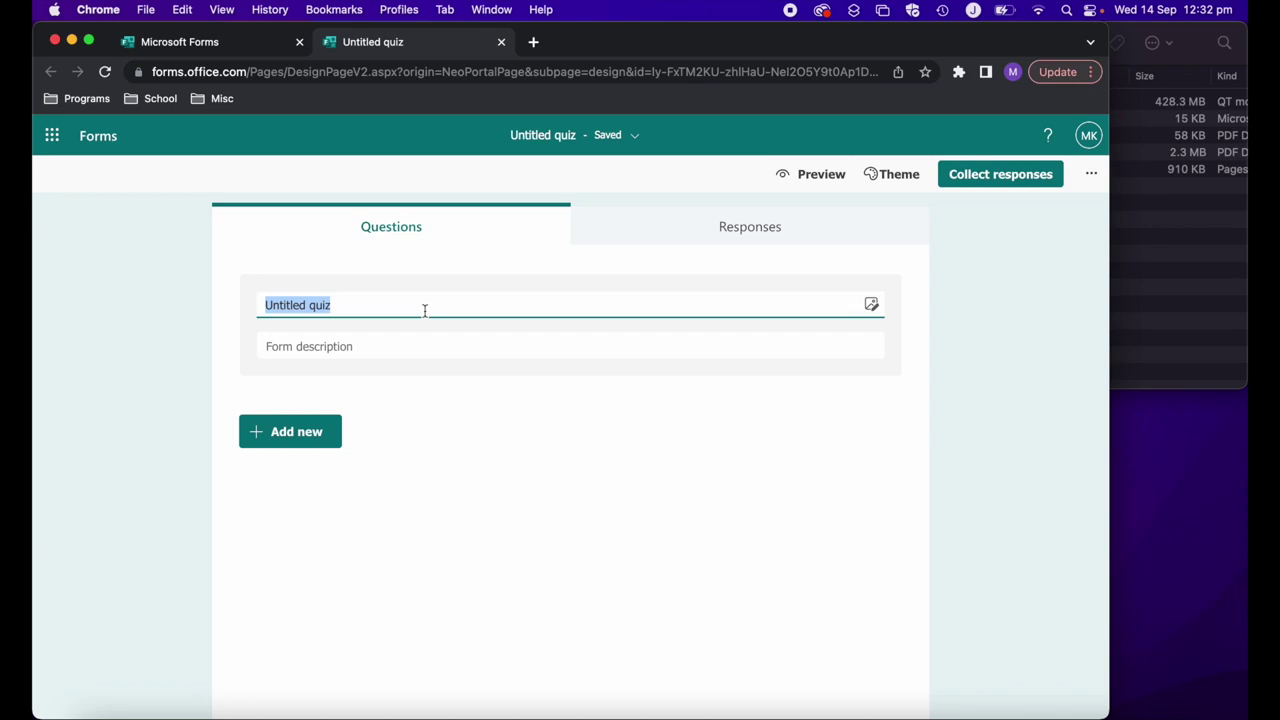
{"action": "type", "text": "Test "}
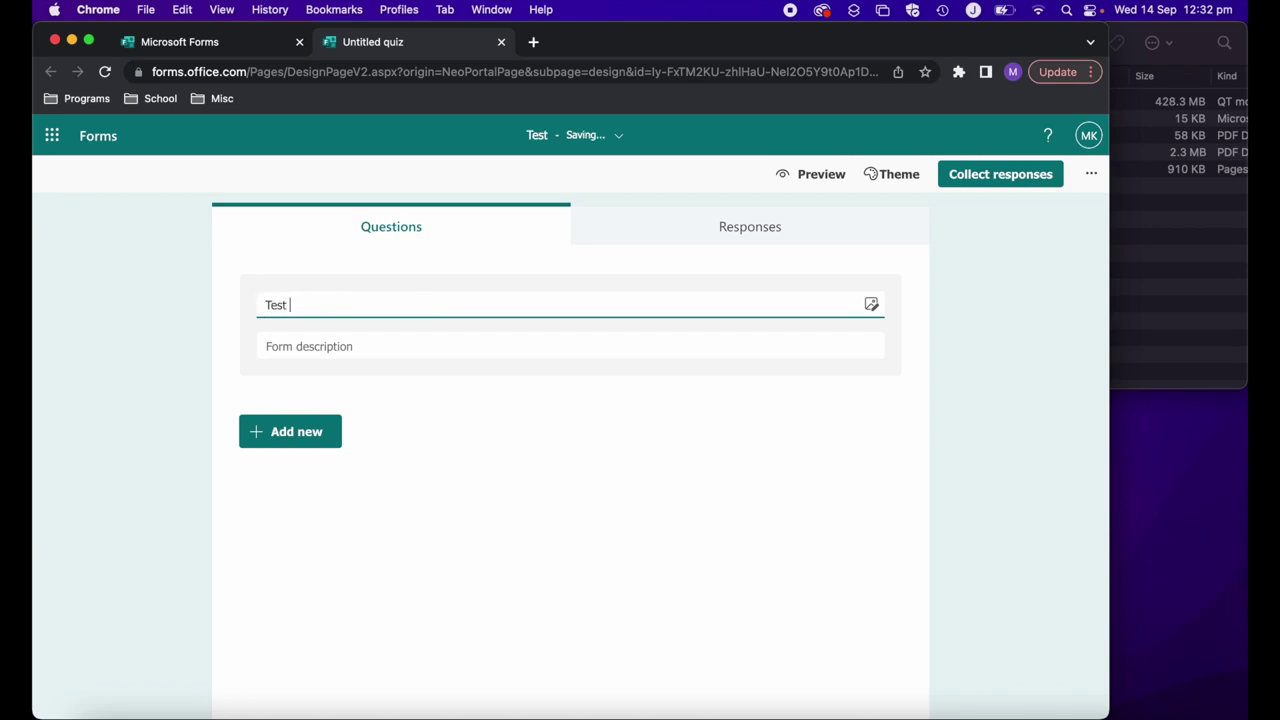
{"action": "type", "text": "One"}
Add a first choice question to the quiz
{"action": "left_click", "coordinate": [296, 436]}
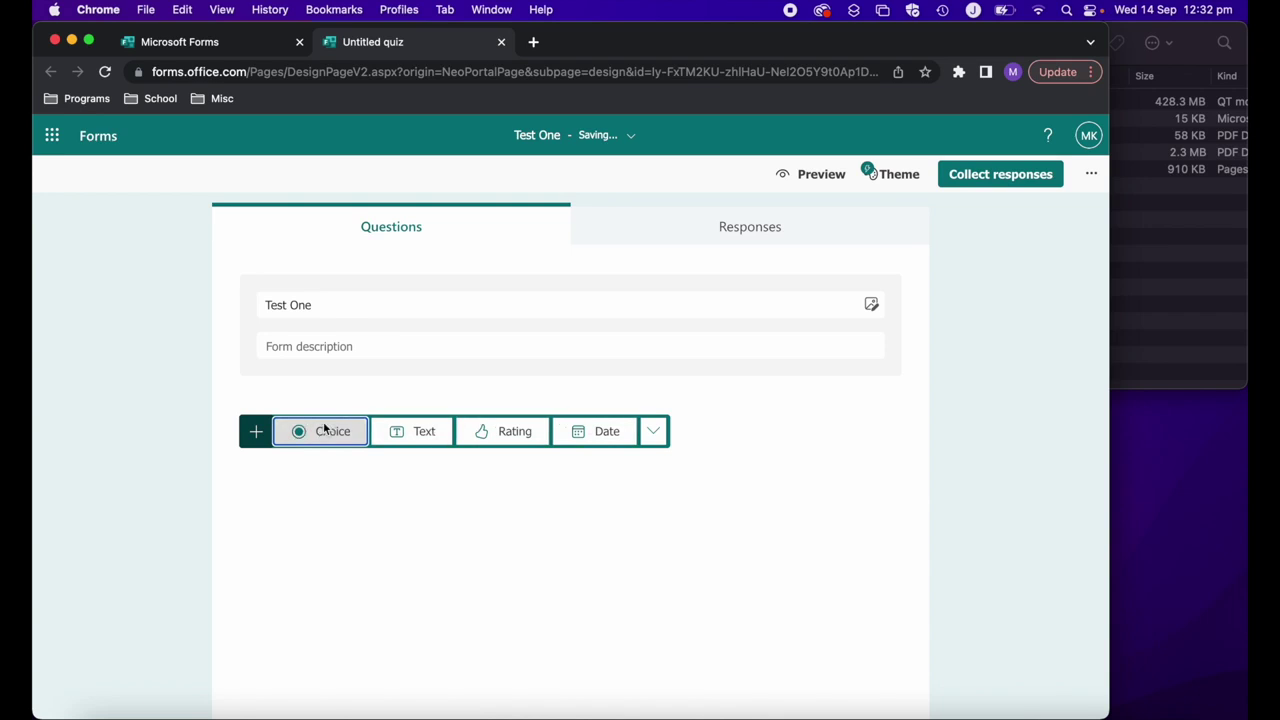
{"action": "left_click", "coordinate": [328, 432]}
{"action": "left_click", "coordinate": [332, 452]}
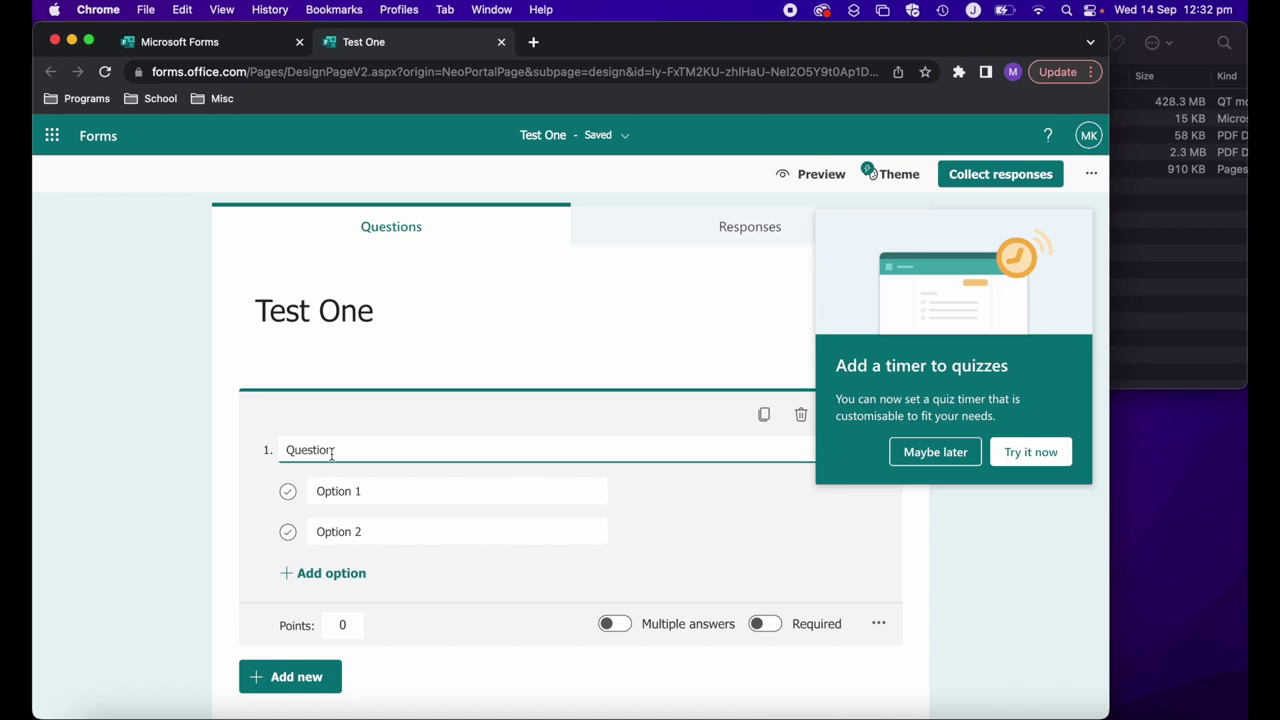
Open the "YT Computer Science Test" Word document from the Resources folder and arrange it side by side with the quiz's browser window
{"action": "left_click", "coordinate": [1194, 226]}
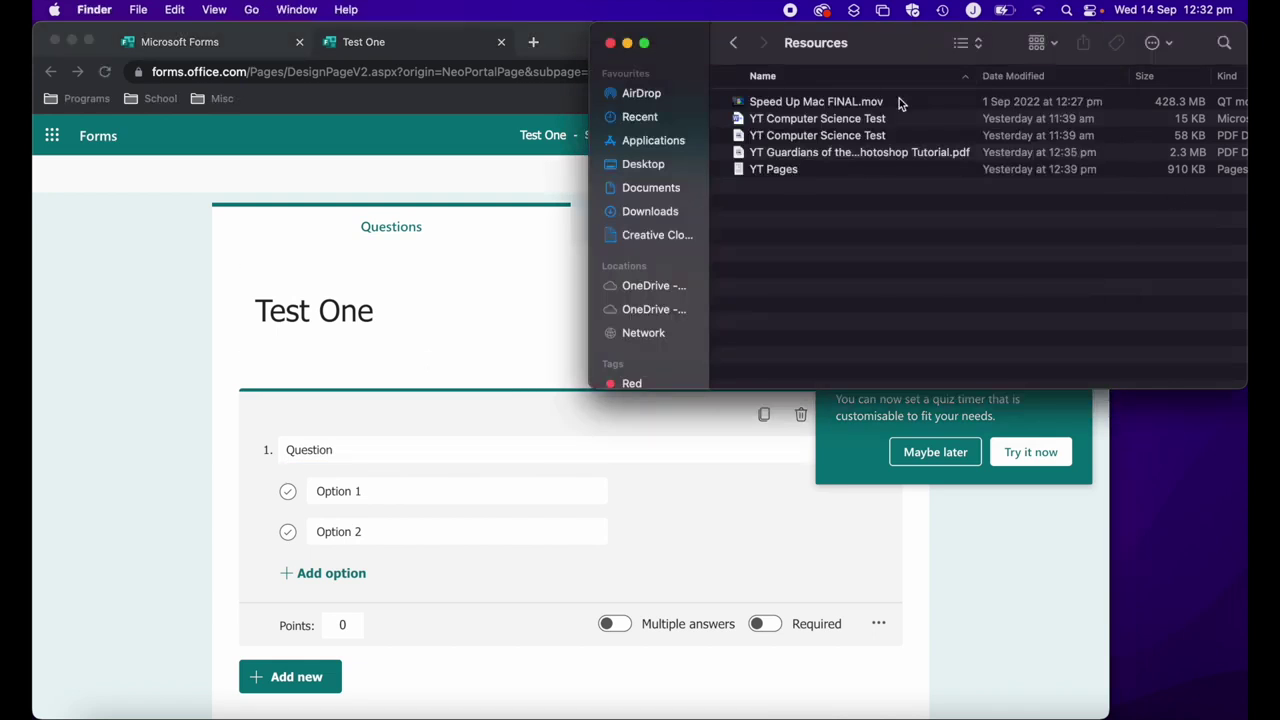
{"action": "left_click", "coordinate": [806, 121]}
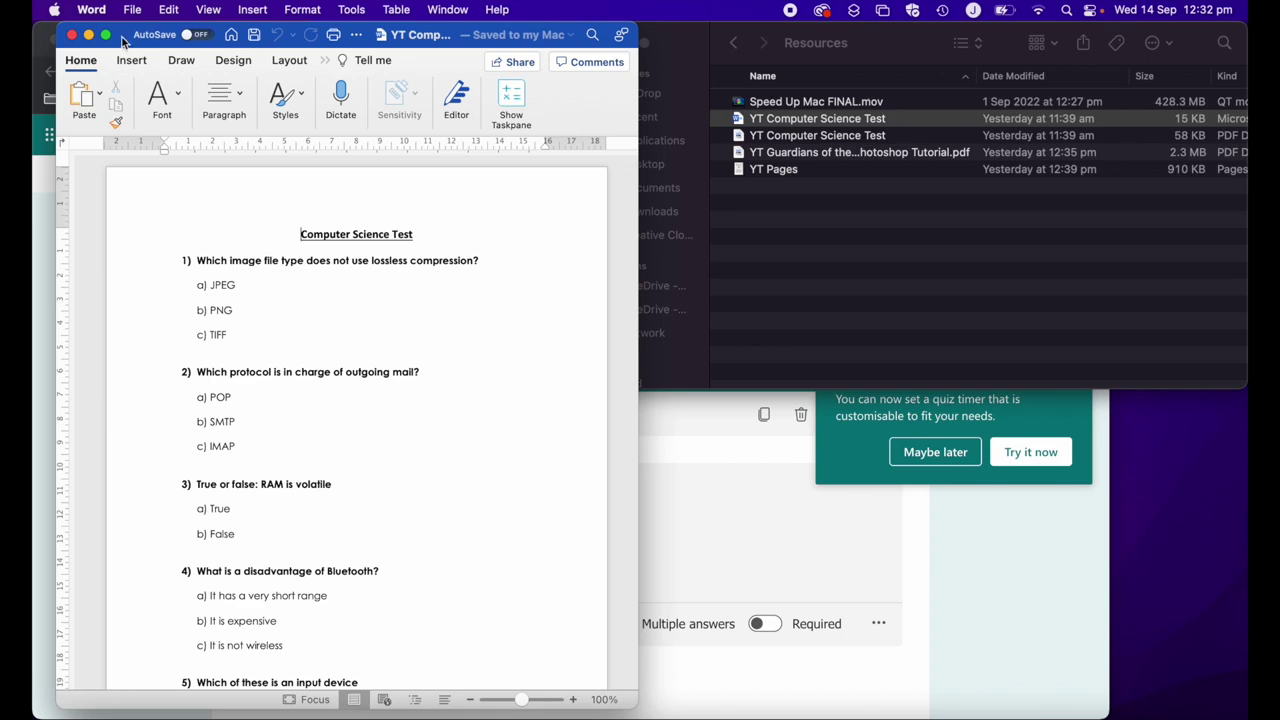
{"action": "left_click_drag", "start_coordinate": [122, 42], "coordinate": [730, 42]}
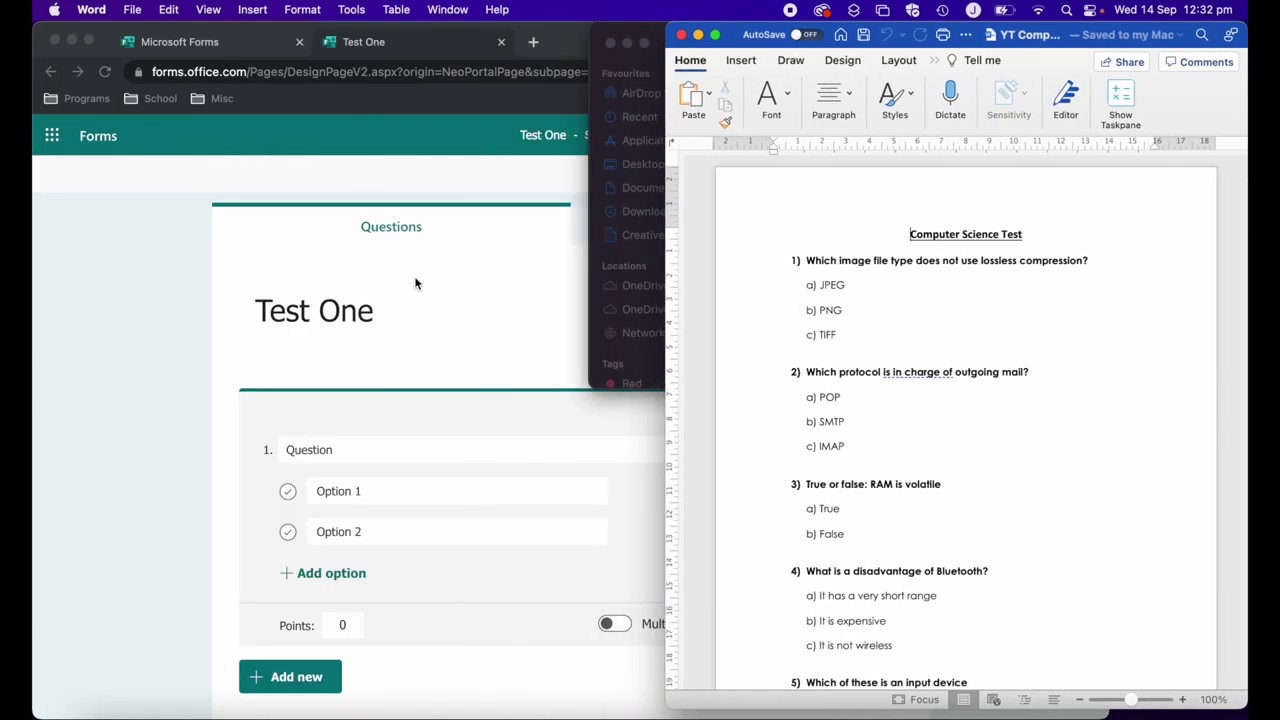
{"action": "left_click", "coordinate": [468, 280]}
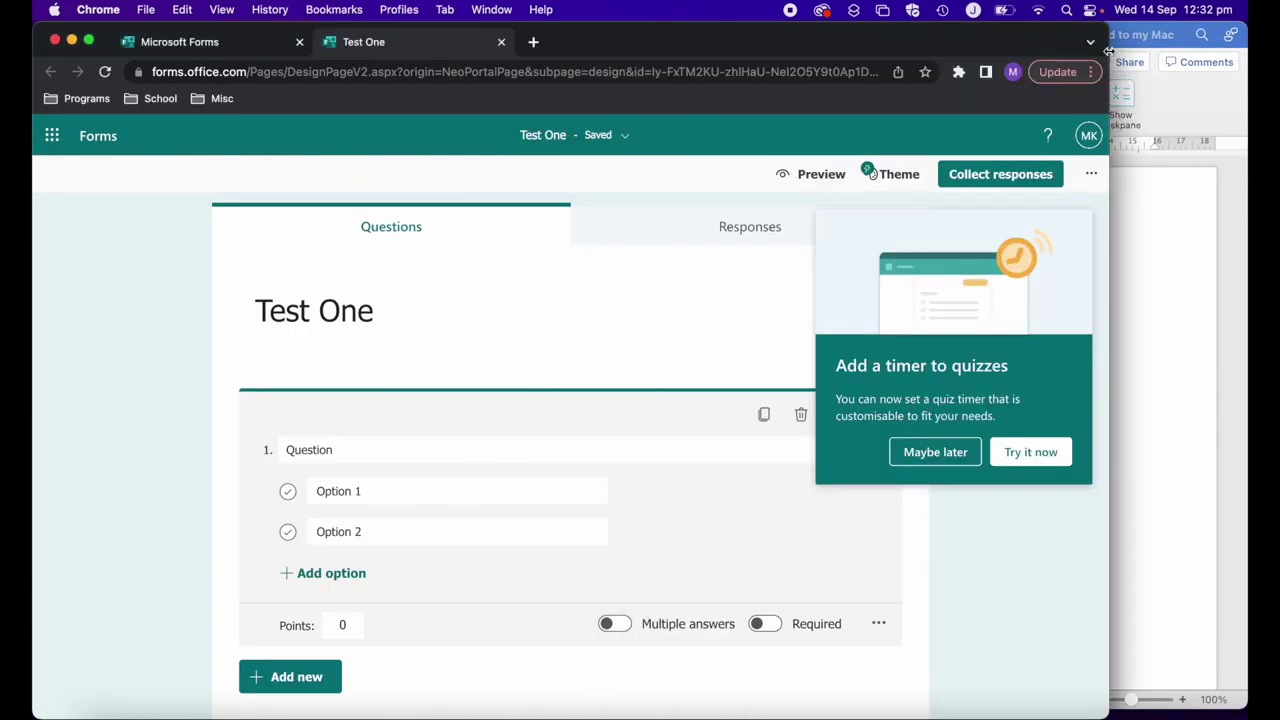
{"action": "left_click_drag", "start_coordinate": [1108, 50], "coordinate": [792, 72]}
Enter "Which image" as the text of question 1, dismissing the timer offer, and close the quiz
{"action": "left_click", "coordinate": [309, 449]}
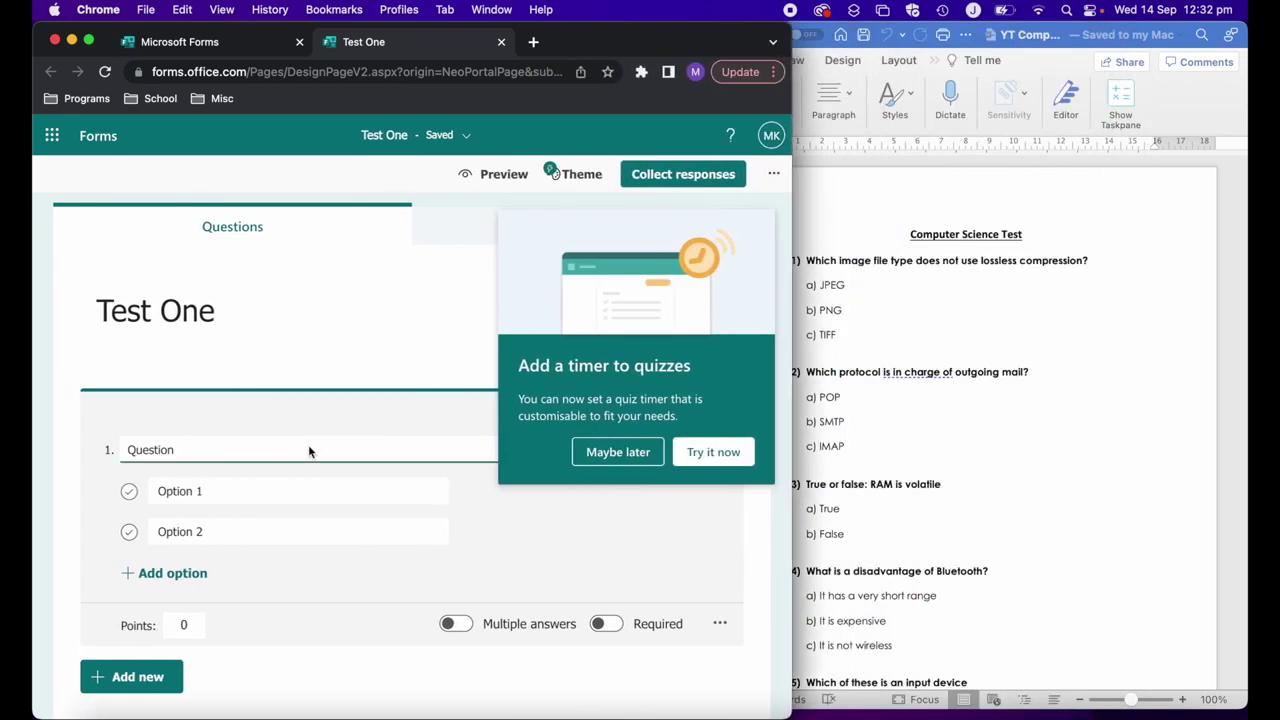
{"action": "left_click", "coordinate": [613, 452]}
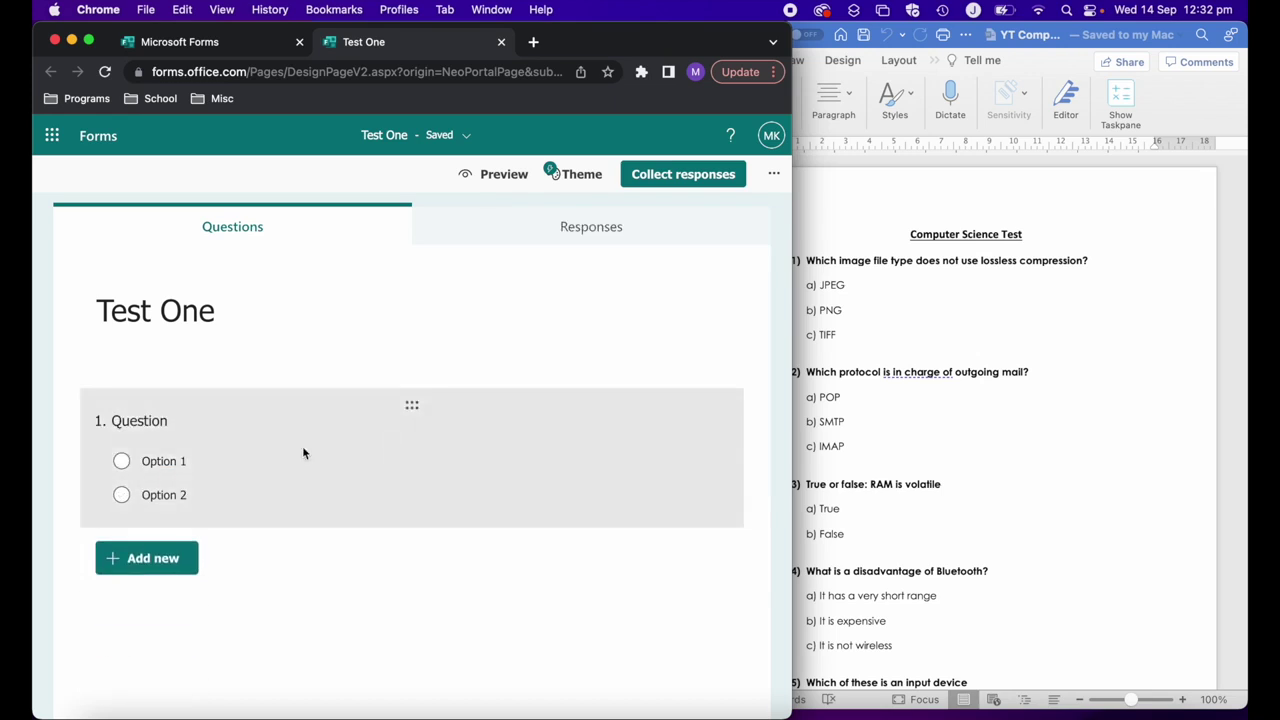
{"action": "left_click", "coordinate": [162, 430]}
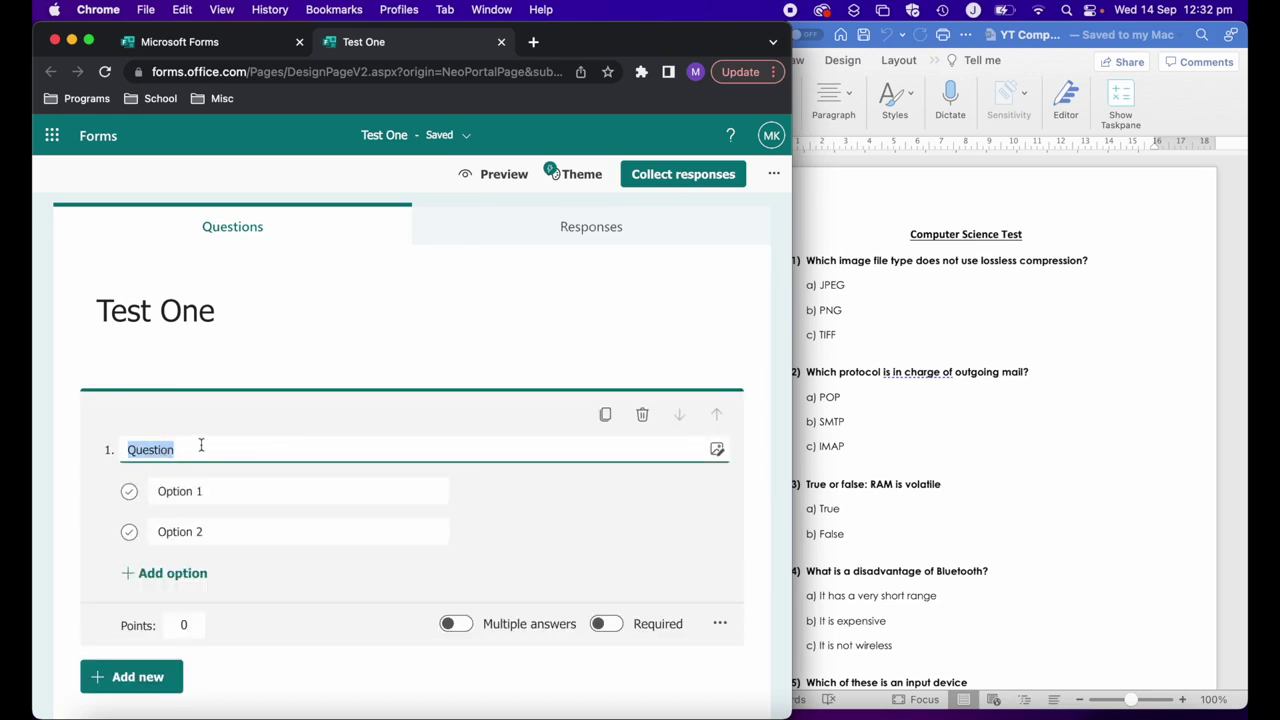
{"action": "type", "text": "Which image"}
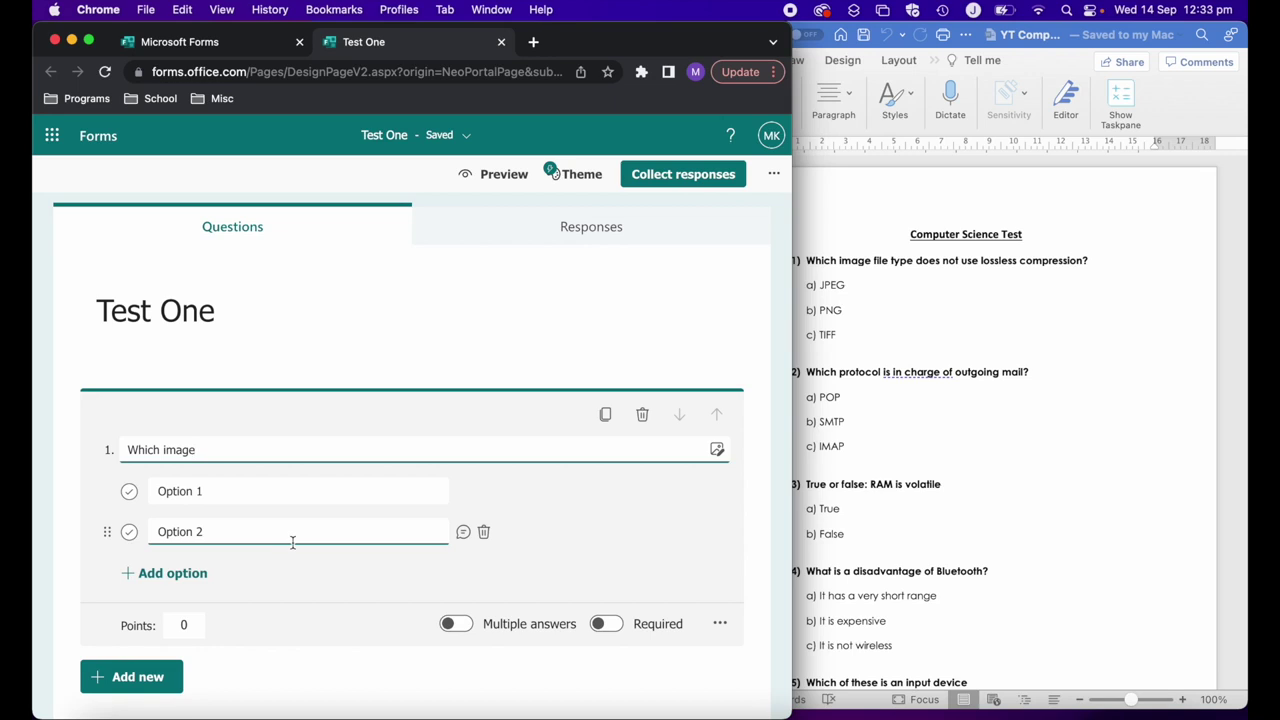
{"action": "left_click", "coordinate": [501, 42]}
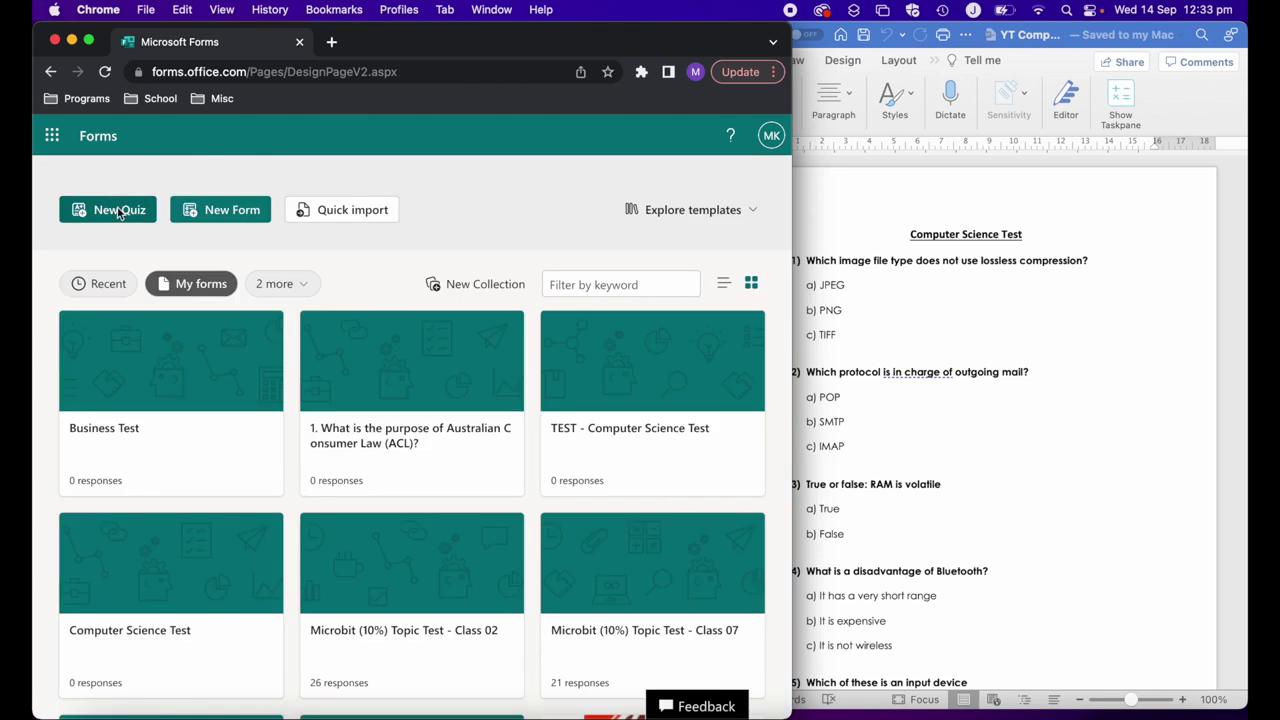
Quick-import the "YT Computer Science Test" Word file from Documents, Personal, YT, Resources as a quiz
{"action": "left_click", "coordinate": [324, 209]}
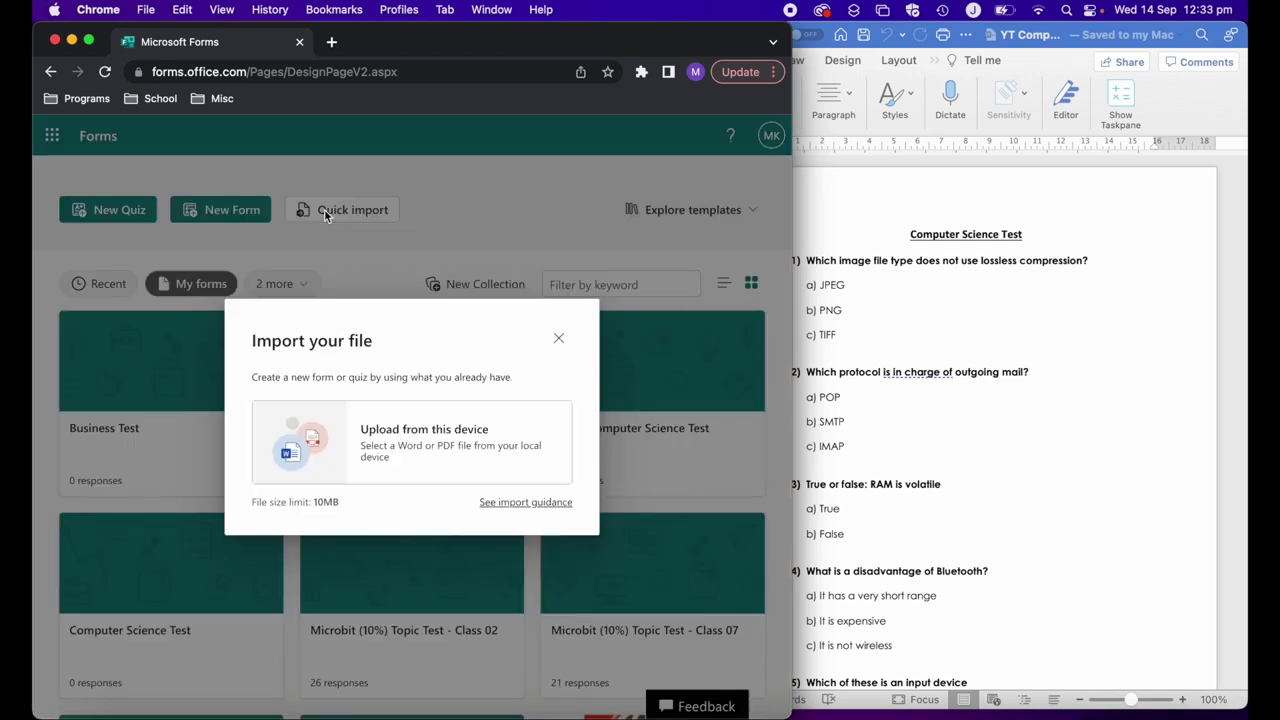
{"action": "left_click", "coordinate": [845, 48]}
{"action": "left_click", "coordinate": [430, 457]}
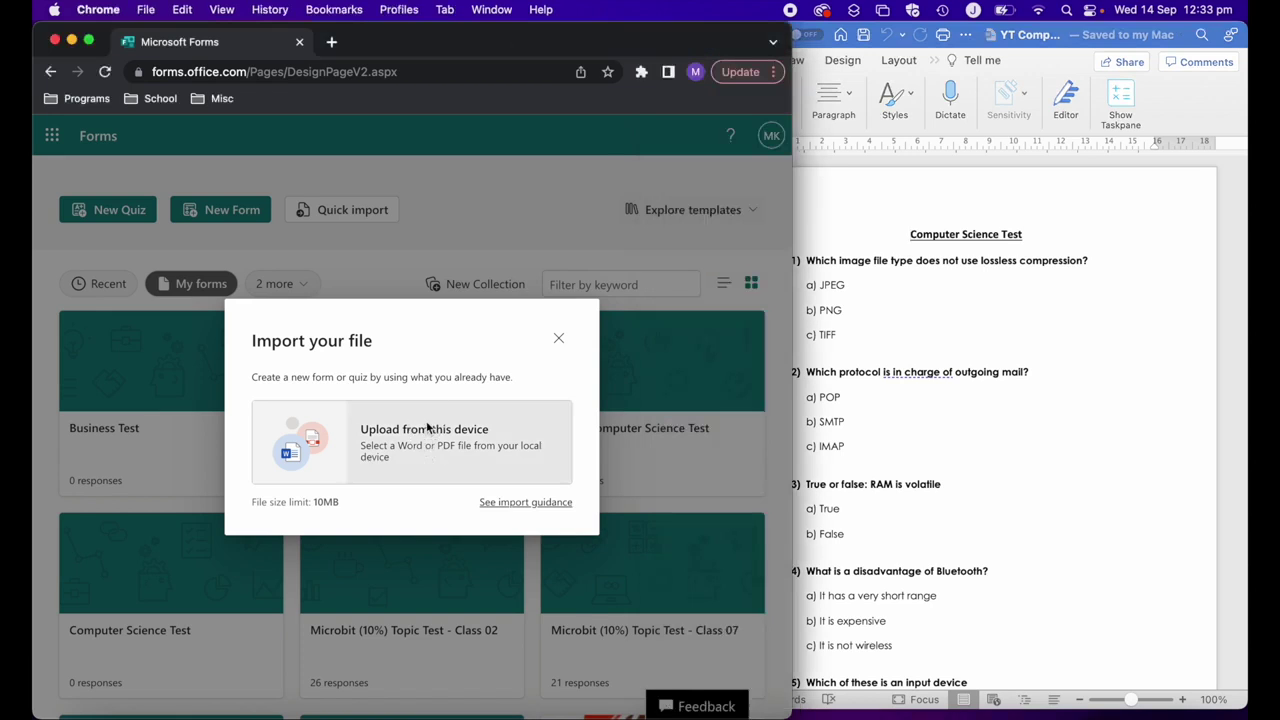
{"action": "left_click", "coordinate": [427, 428]}
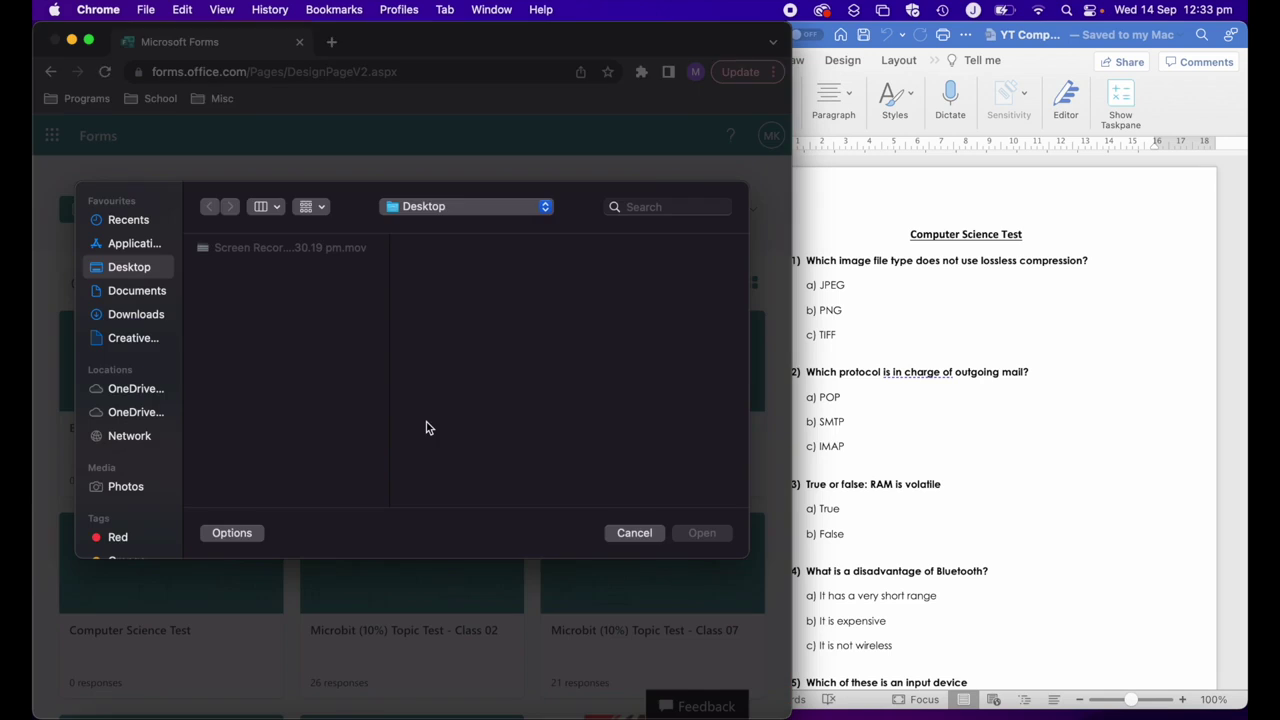
{"action": "left_click", "coordinate": [138, 294]}
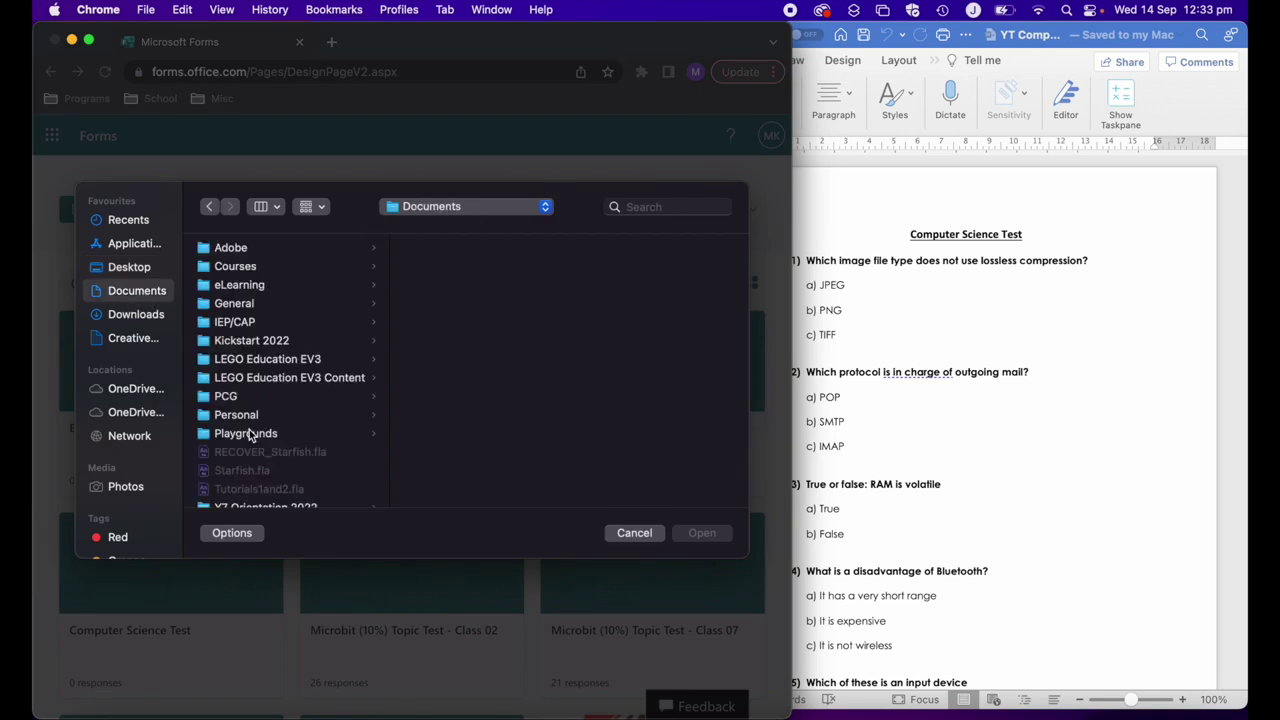
{"action": "left_click", "coordinate": [245, 413]}
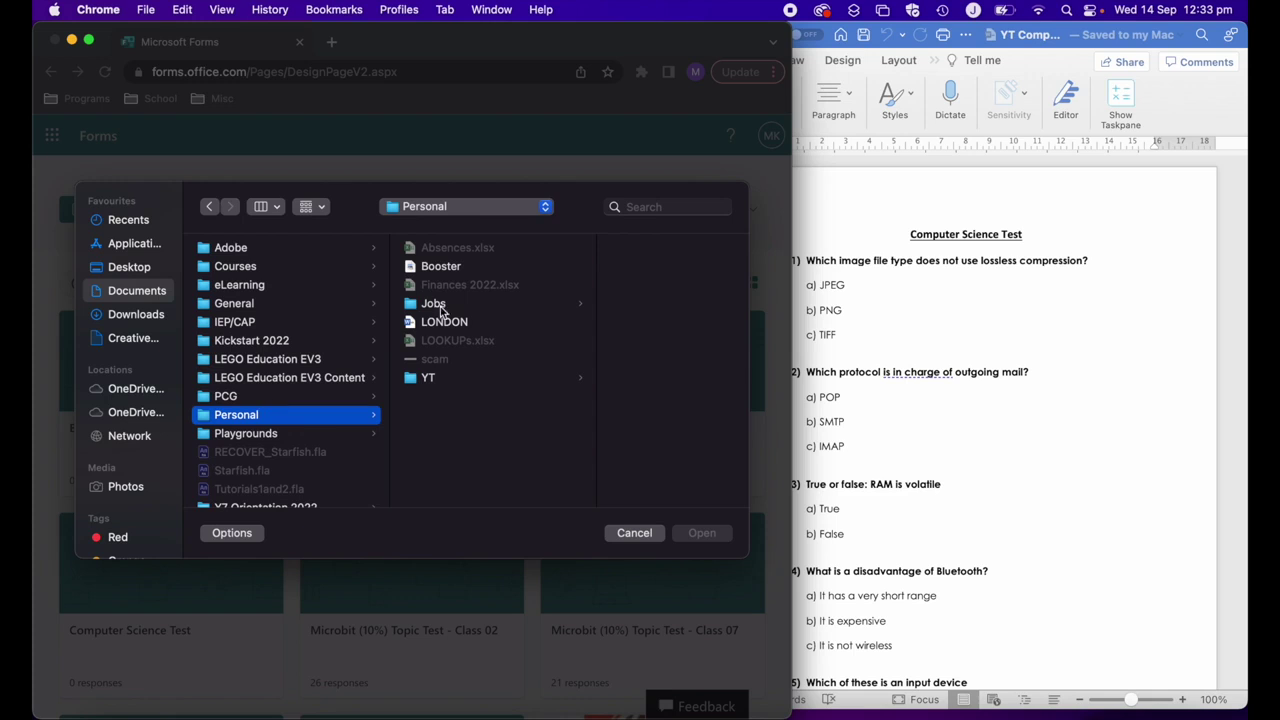
{"action": "left_click", "coordinate": [437, 379]}
{"action": "scroll", "coordinate": [616, 313], "scroll_direction": "down", "scroll_amount": 10}
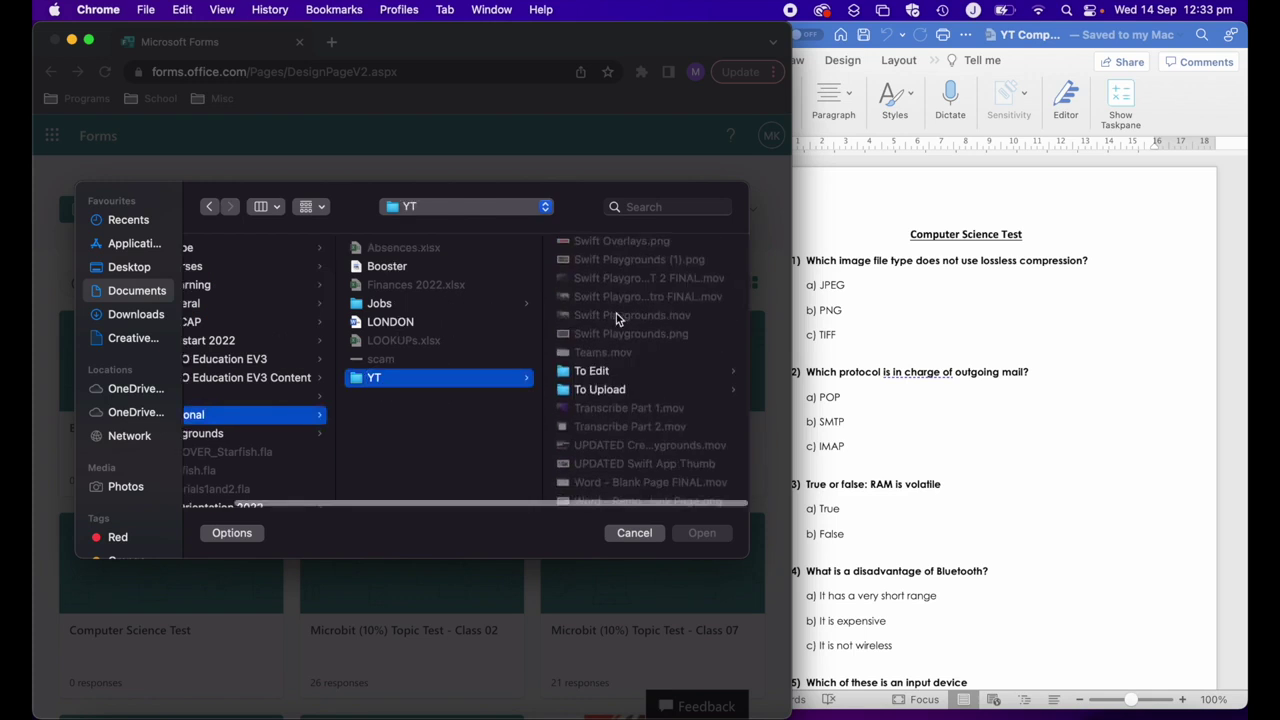
{"action": "left_click", "coordinate": [606, 272]}
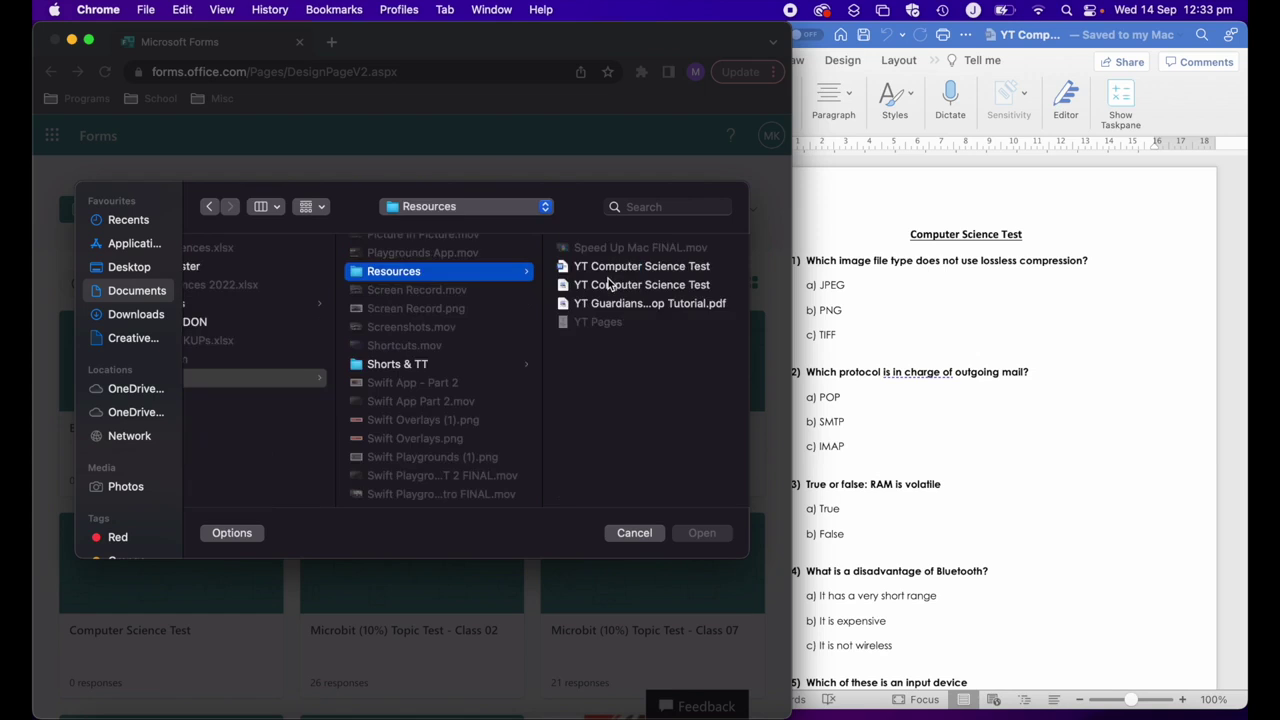
{"action": "left_click", "coordinate": [621, 268]}
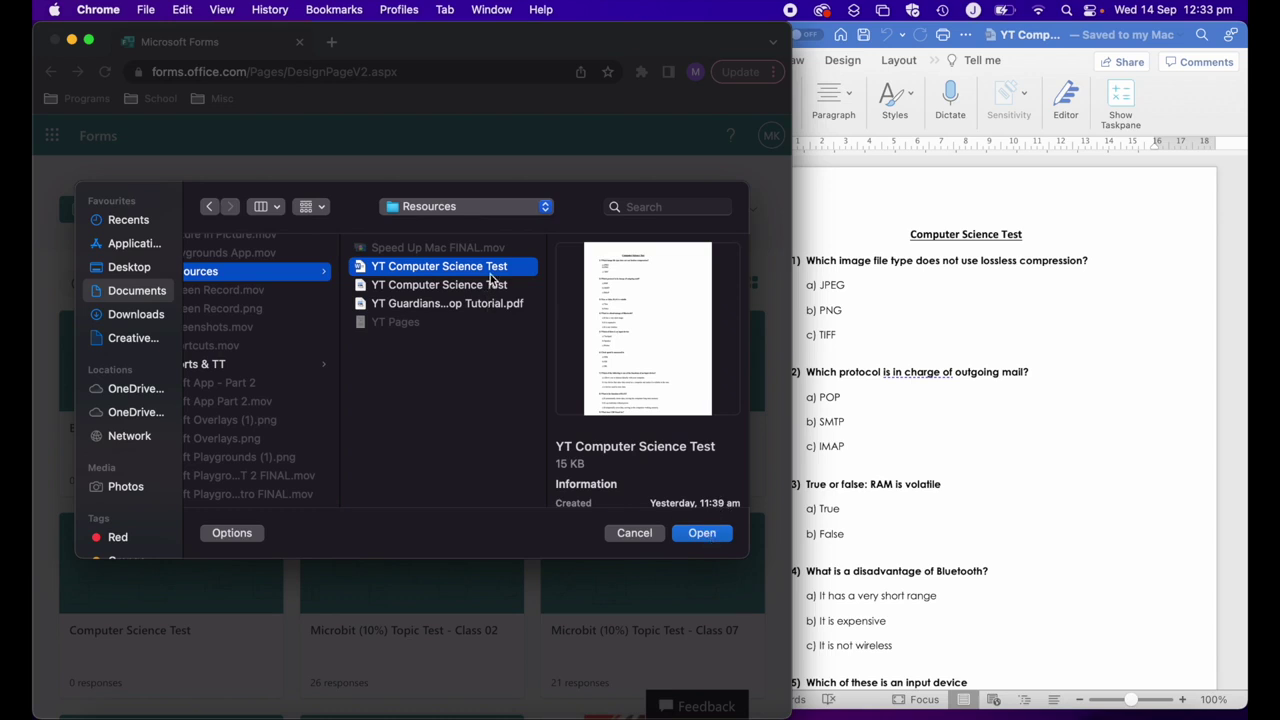
{"action": "left_click", "coordinate": [688, 533]}
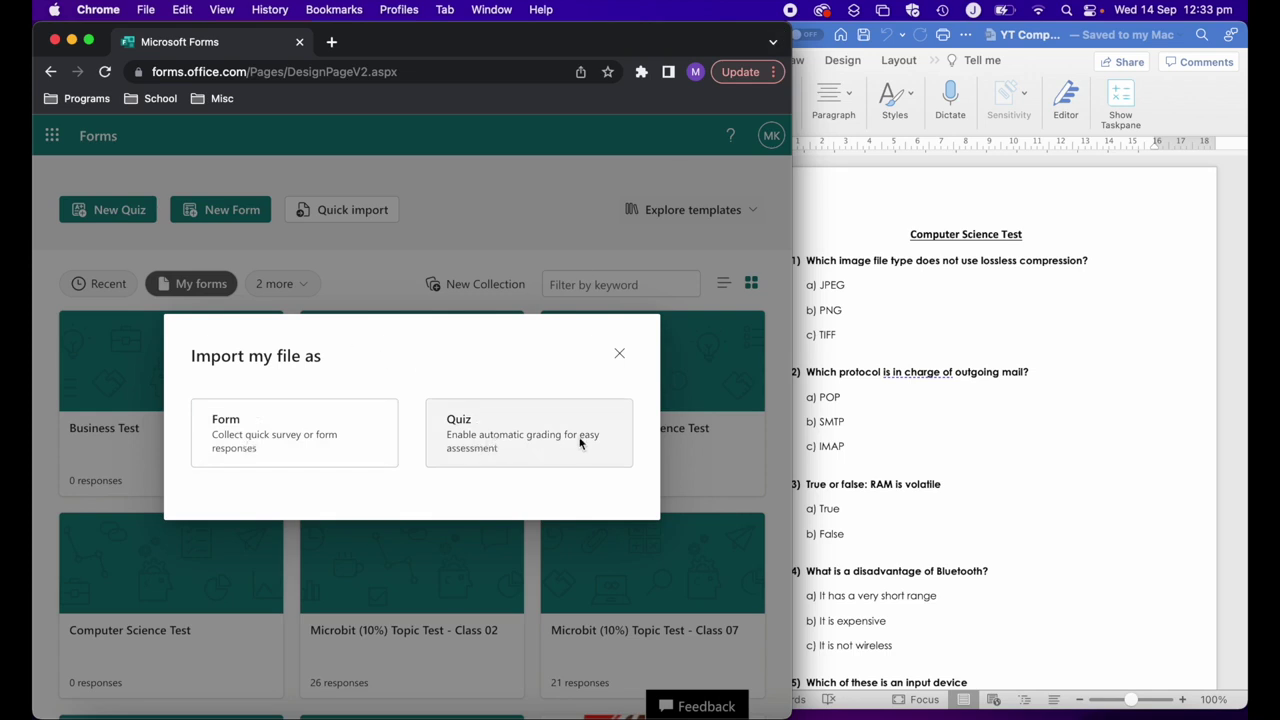
{"action": "left_click", "coordinate": [507, 440]}
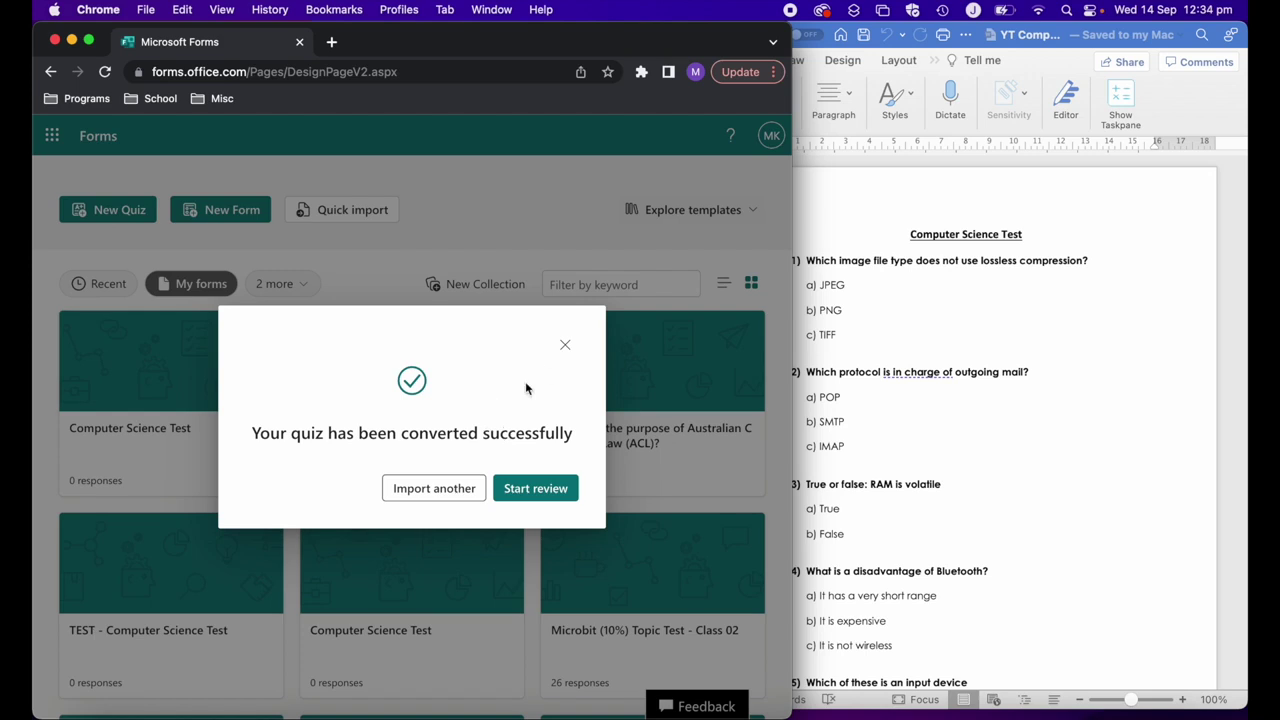
Open the converted quiz for review and check its questions and answer options against the Word document
{"action": "left_click", "coordinate": [521, 488]}
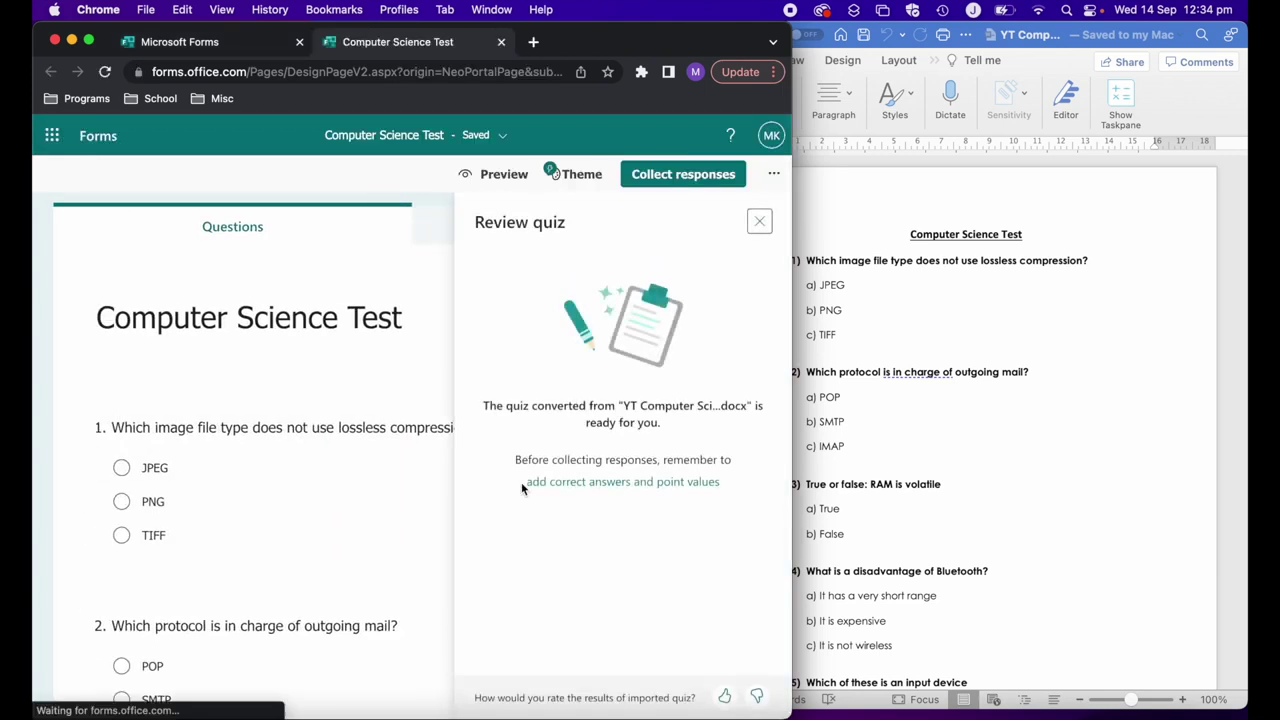
{"action": "left_click", "coordinate": [759, 221]}
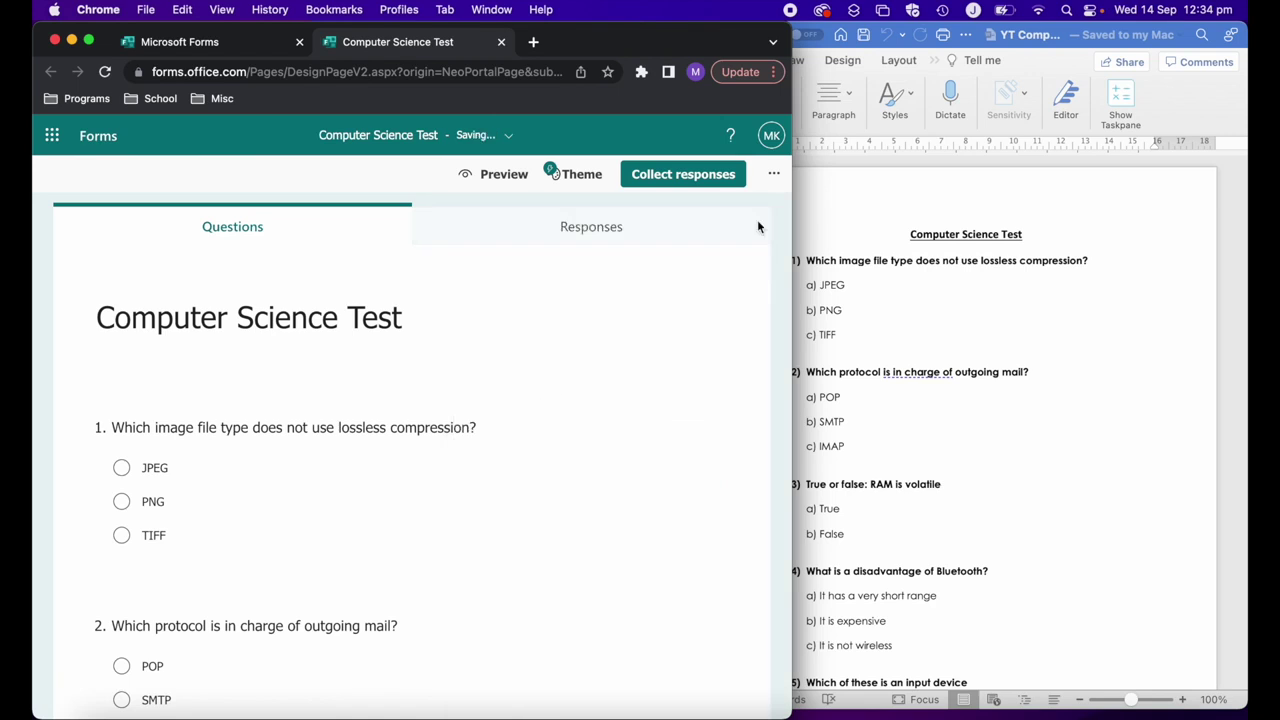
{"action": "scroll", "coordinate": [606, 460], "scroll_direction": "down", "scroll_amount": 2}
{"action": "scroll", "coordinate": [607, 462], "scroll_direction": "up", "scroll_amount": 2}
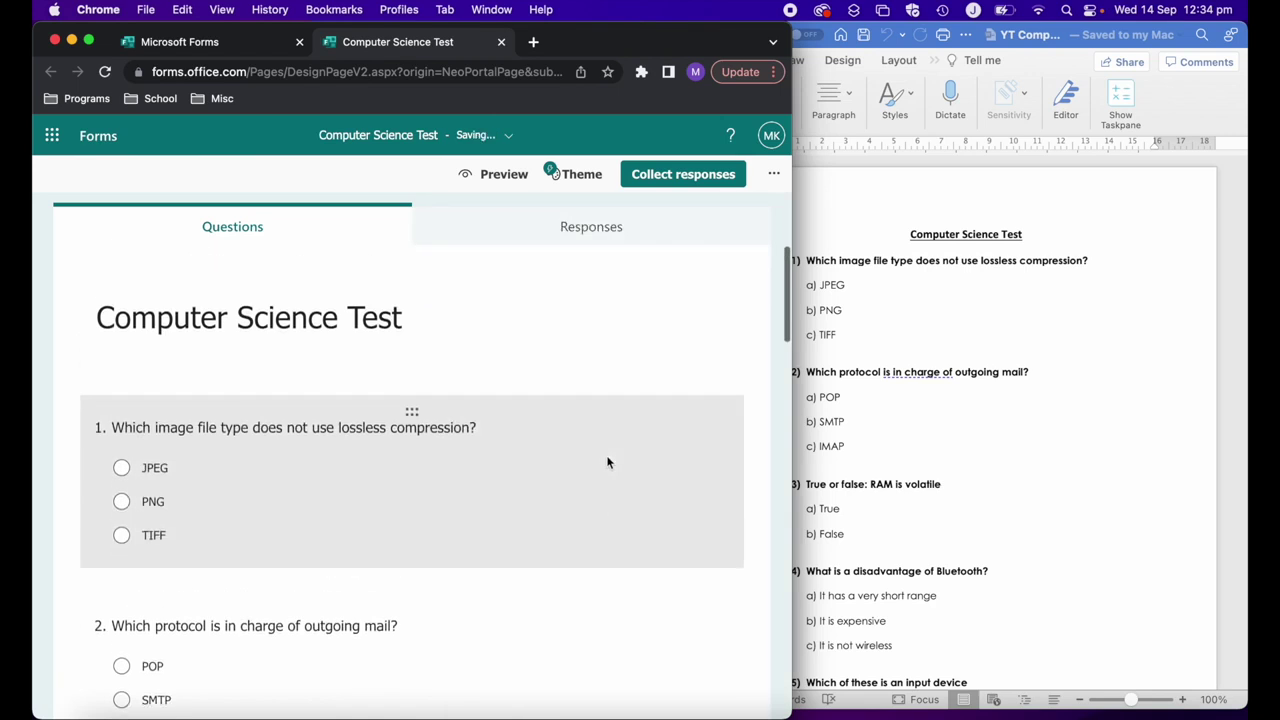
{"action": "scroll", "coordinate": [607, 462], "scroll_direction": "down", "scroll_amount": 3}
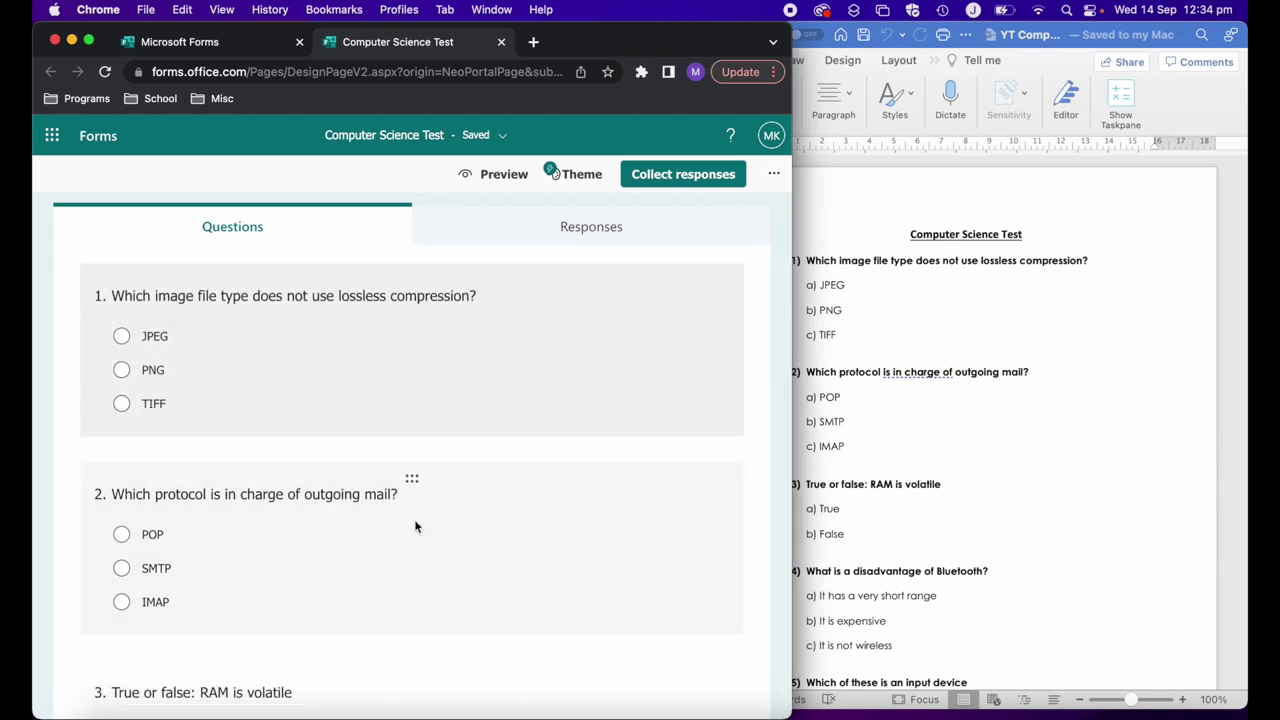
{"action": "scroll", "coordinate": [595, 383], "scroll_direction": "down", "scroll_amount": 5}
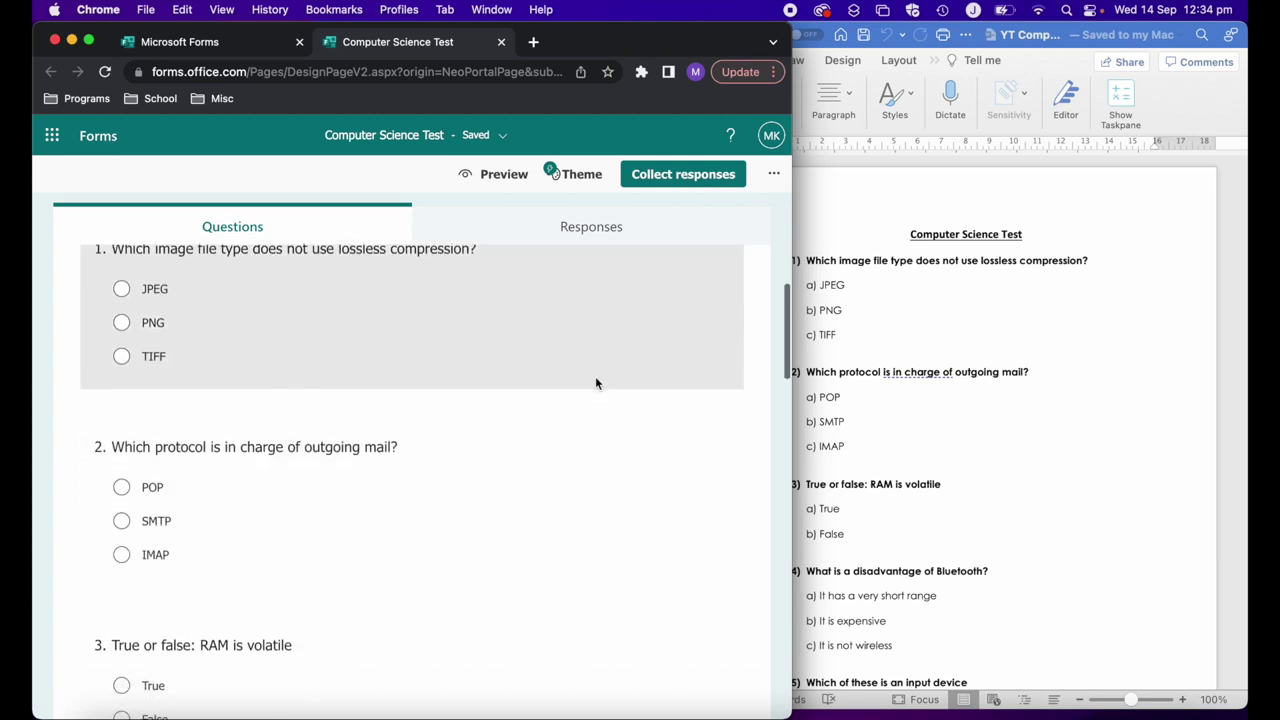
{"action": "scroll", "coordinate": [595, 383], "scroll_direction": "down", "scroll_amount": 4}
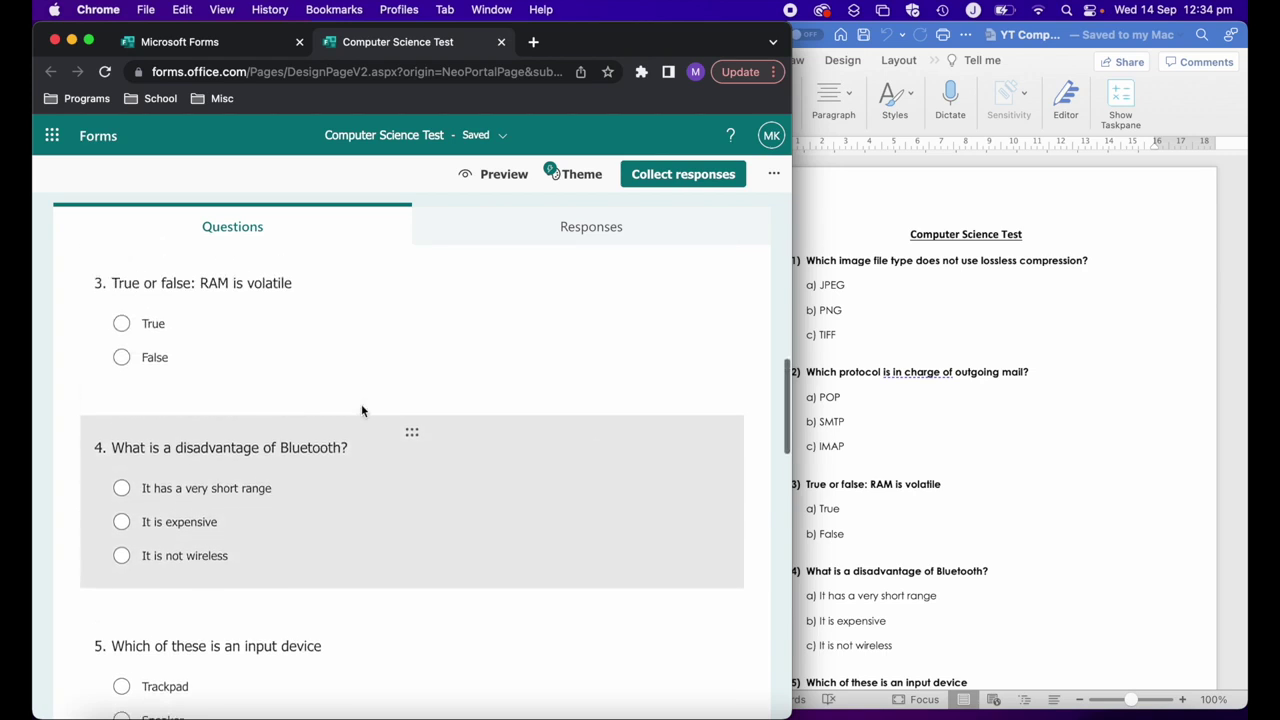
{"action": "scroll", "coordinate": [362, 410], "scroll_direction": "up", "scroll_amount": 10}
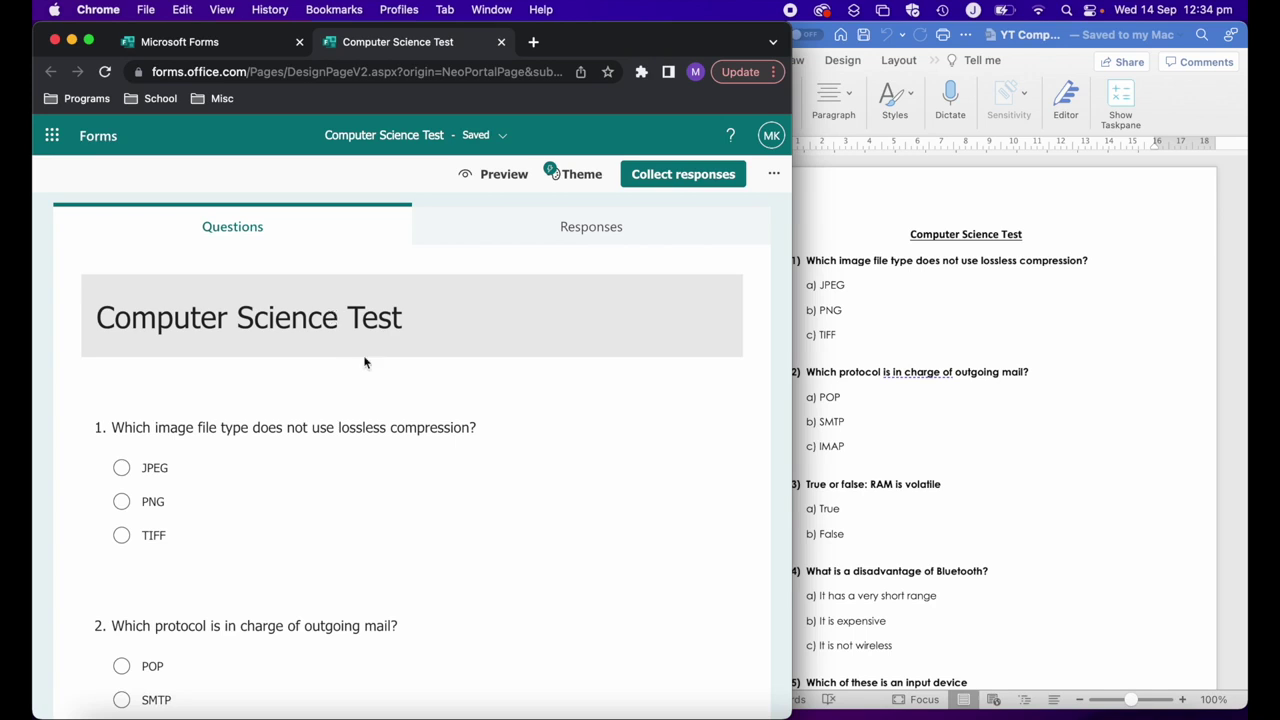
Try PNG as the correct answer to the lossless compression question, and clear that mark again
{"action": "left_click", "coordinate": [564, 464]}
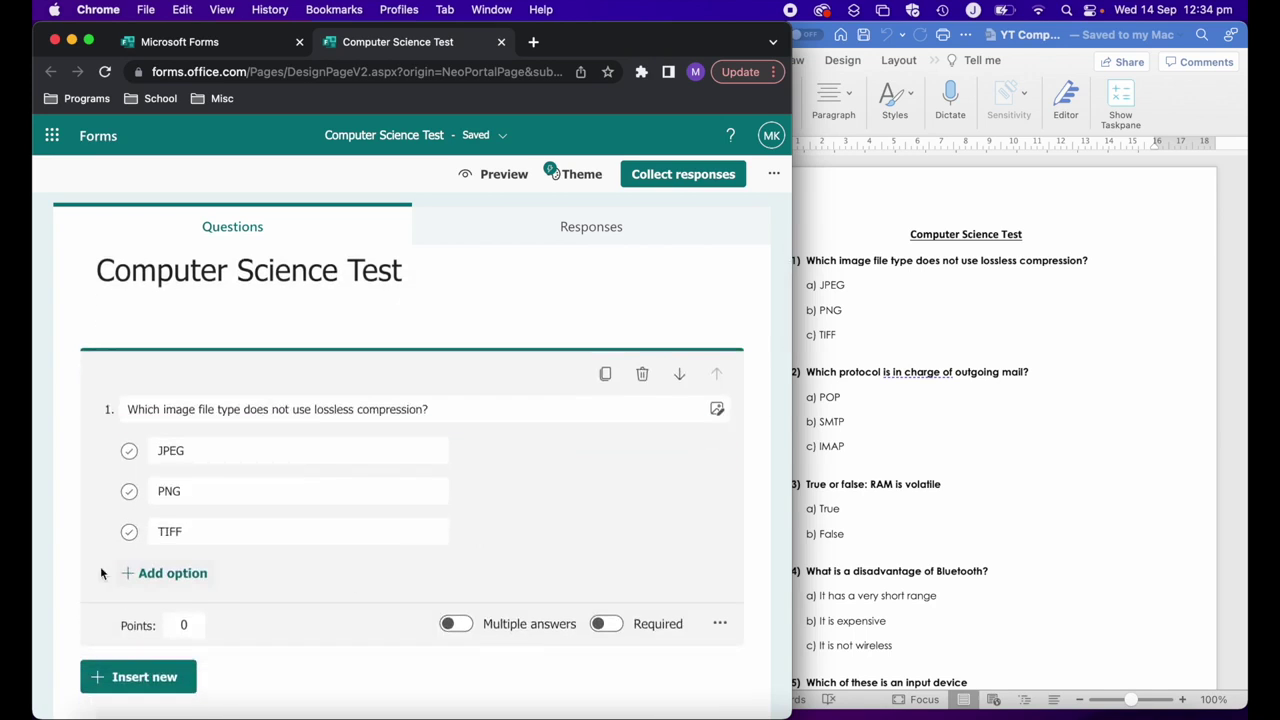
{"action": "left_click", "coordinate": [129, 491]}
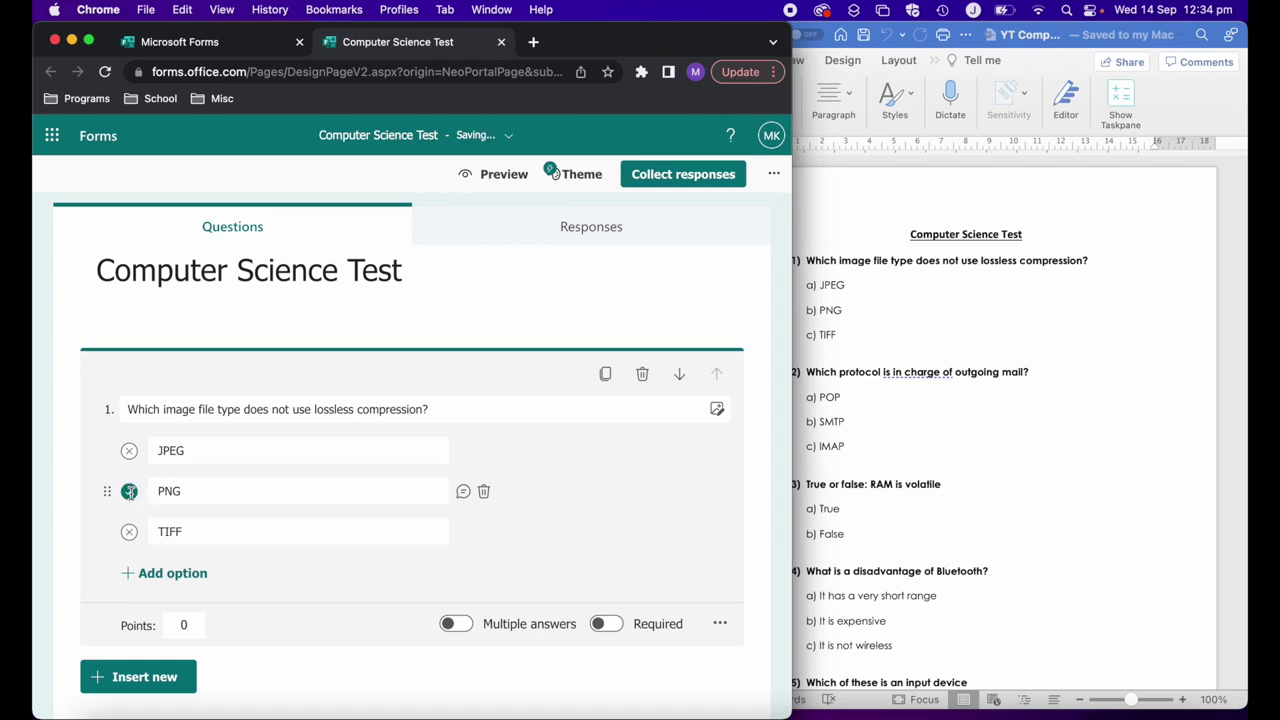
{"action": "left_click", "coordinate": [129, 491]}
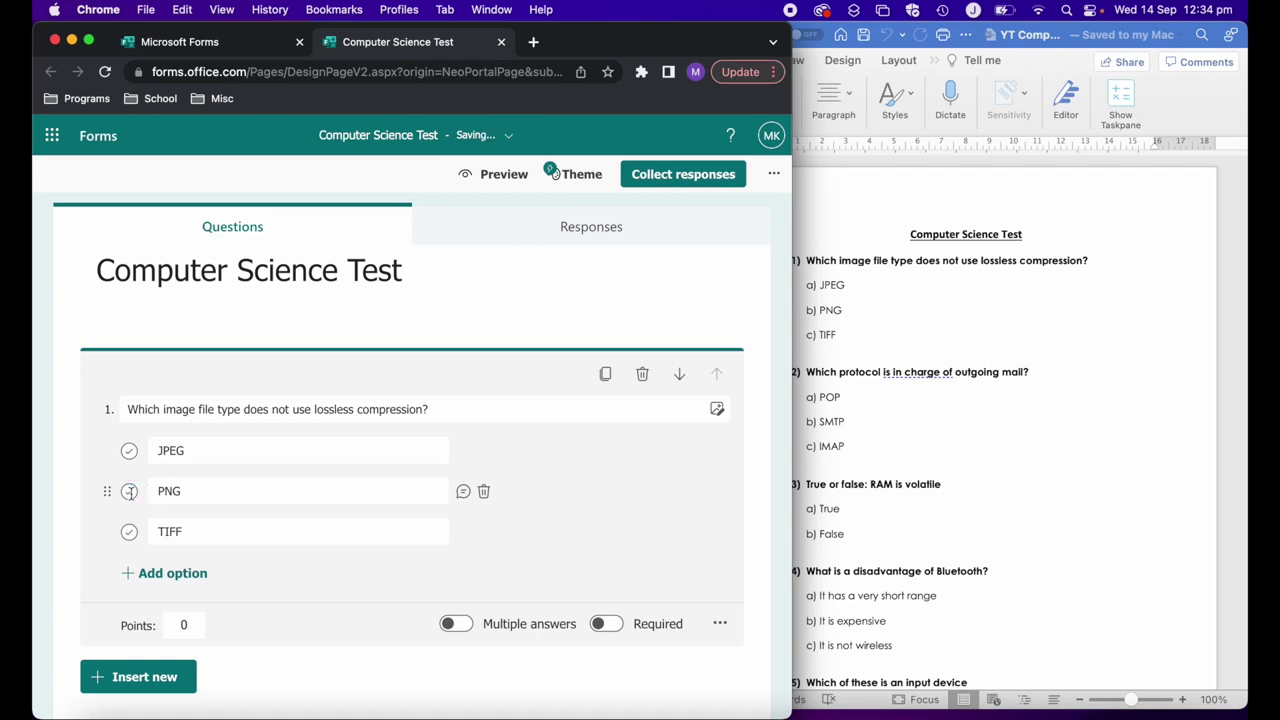